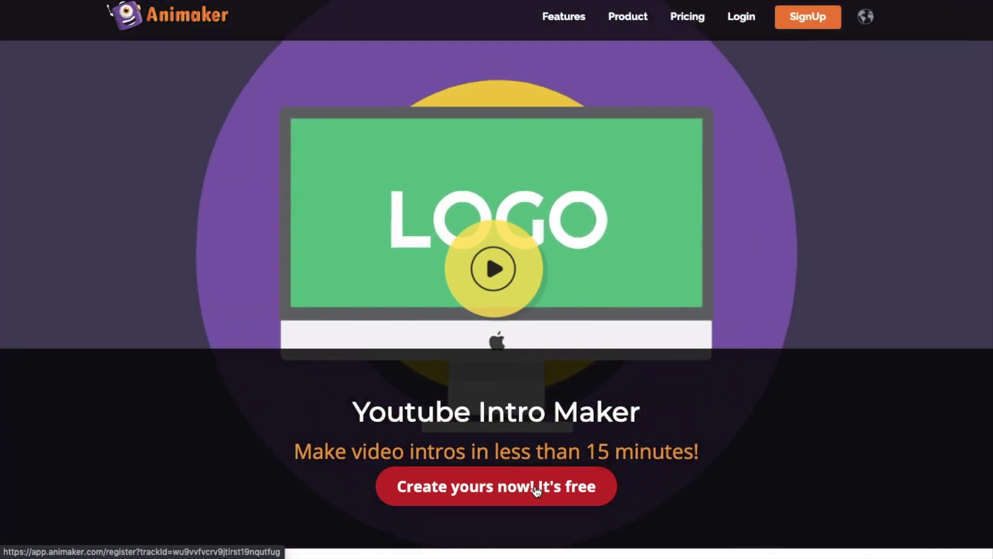
- Start a free YouTube intro from the Animaker YouTube Intro Maker page
{"action": "left_click", "coordinate": [537, 490]}
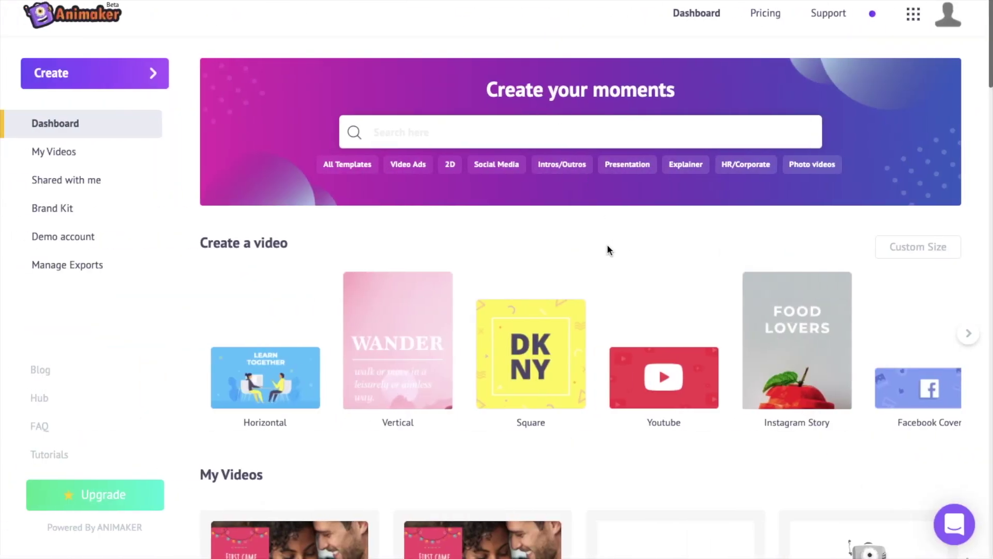
- Search 'intr', choose Intros/Outros, and scroll the gallery to the Intro - Education card
{"action": "left_click", "coordinate": [577, 137]}
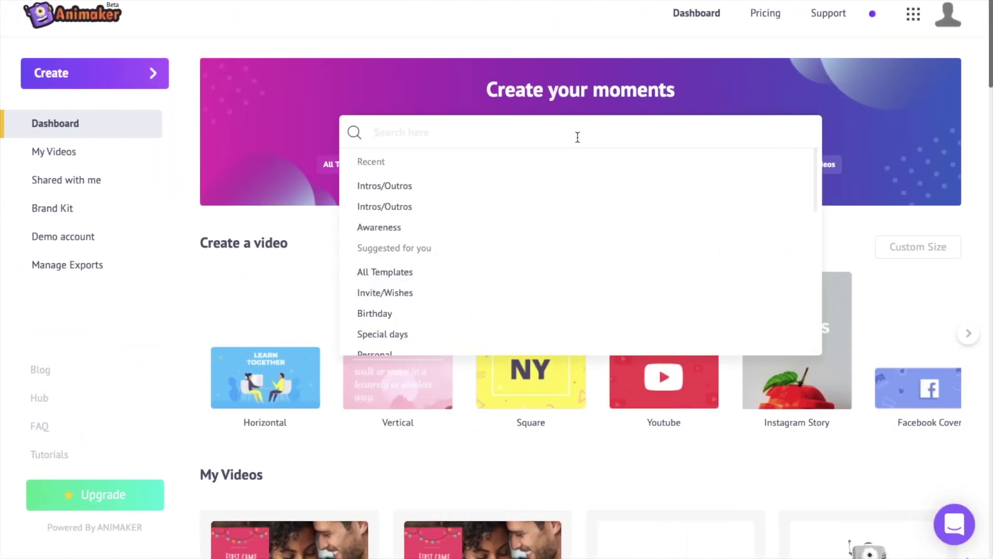
{"action": "type", "text": "intro"}
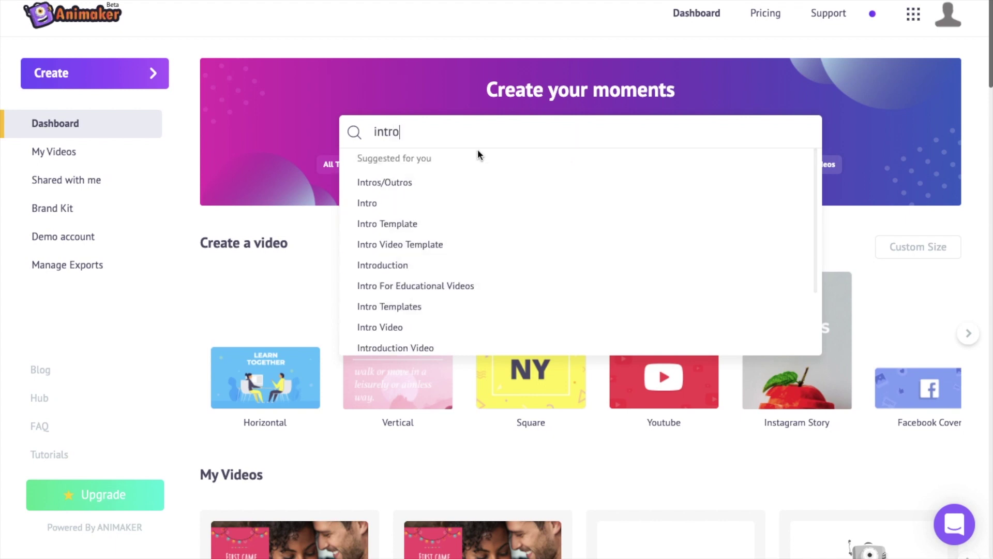
{"action": "left_click", "coordinate": [422, 192]}
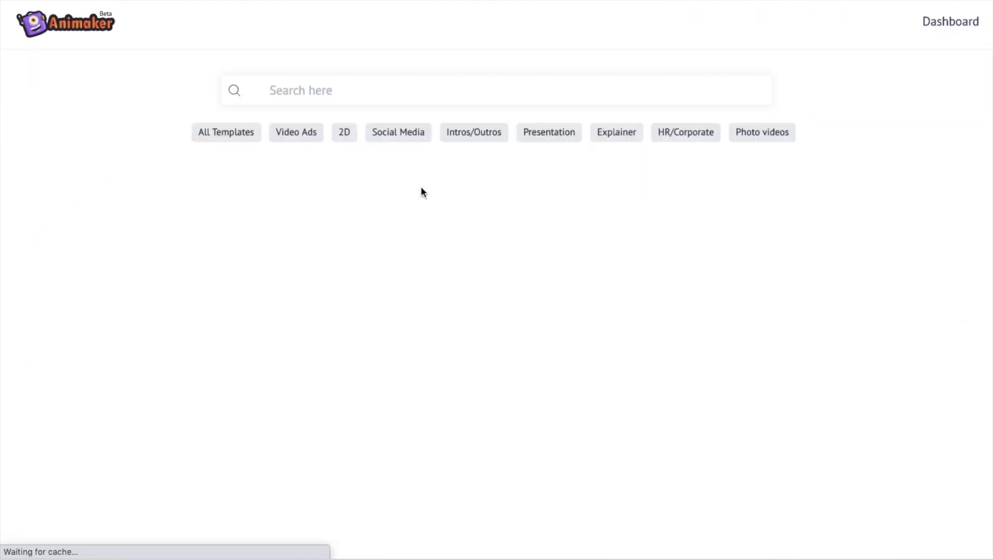
{"action": "mouse_move", "coordinate": [599, 279]}
{"action": "scroll", "coordinate": [600, 278], "scroll_direction": "down", "scroll_amount": 3}
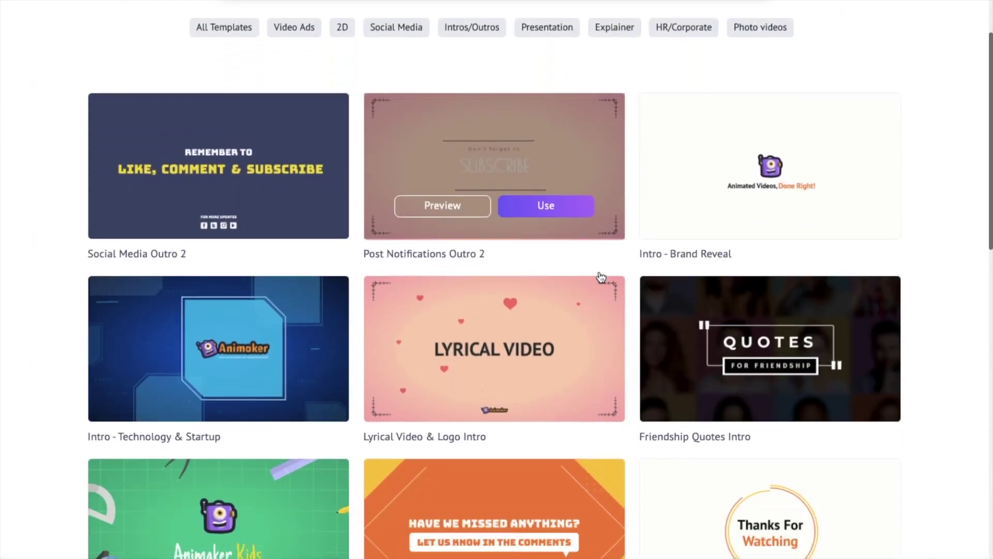
{"action": "scroll", "coordinate": [600, 278], "scroll_direction": "down", "scroll_amount": 2}
{"action": "scroll", "coordinate": [600, 278], "scroll_direction": "down", "scroll_amount": 12}
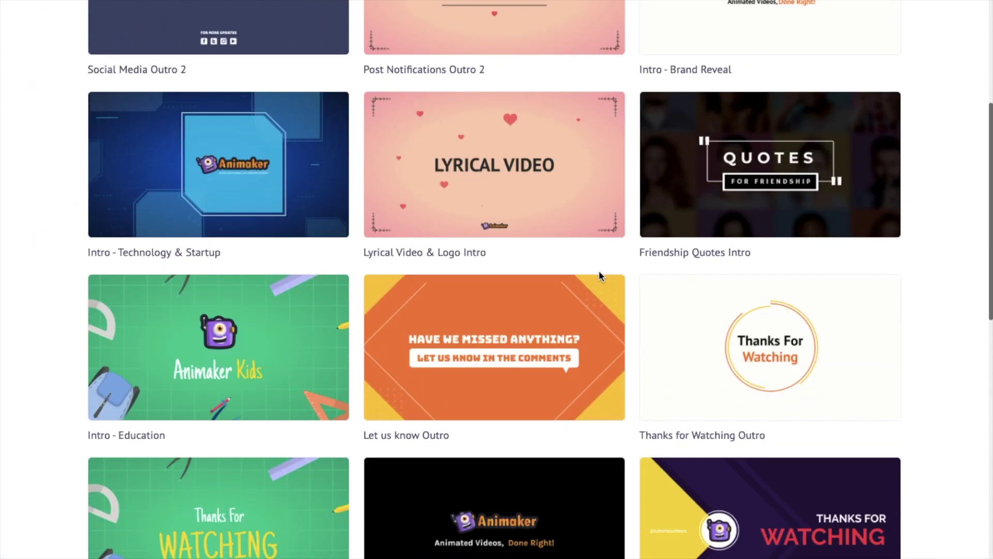
{"action": "scroll", "coordinate": [600, 278], "scroll_direction": "up", "scroll_amount": 9}
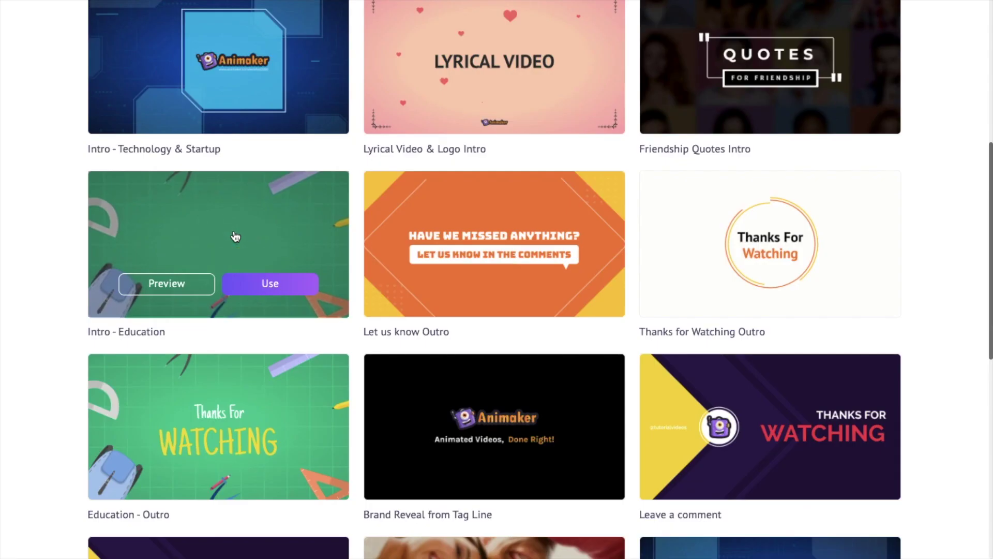
- Preview and play the Intro - Education template, then use it for a new video
{"action": "left_click", "coordinate": [190, 284]}
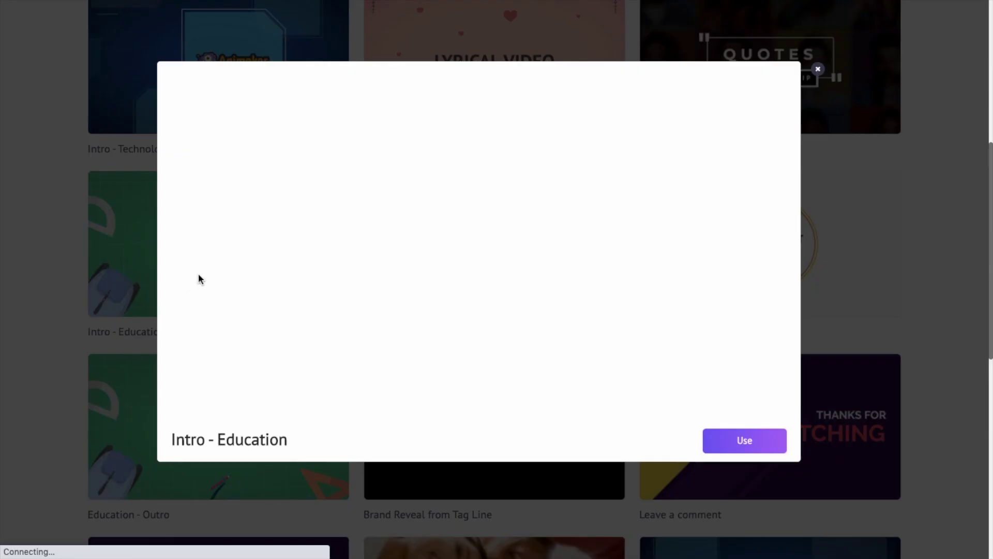
{"action": "left_click", "coordinate": [479, 228]}
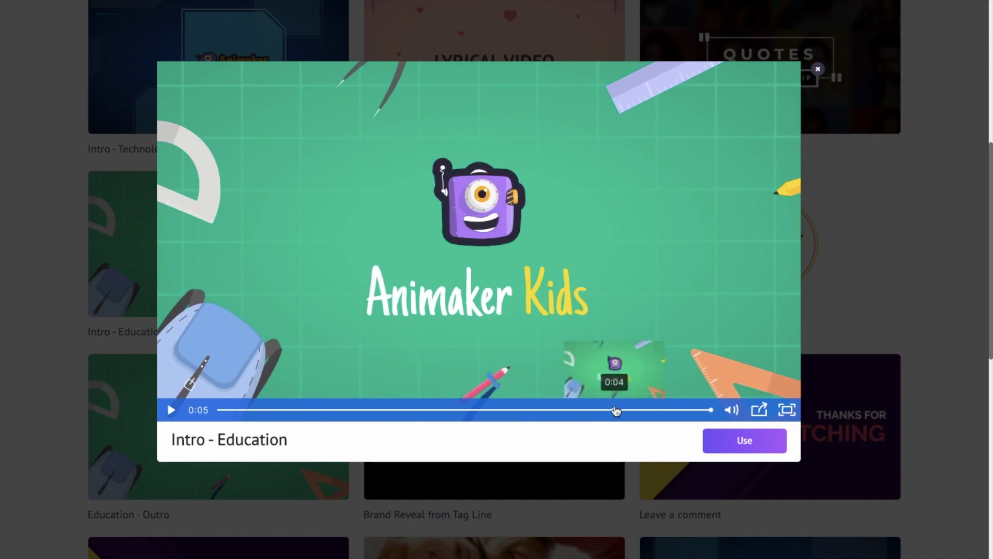
{"action": "left_click", "coordinate": [737, 446]}
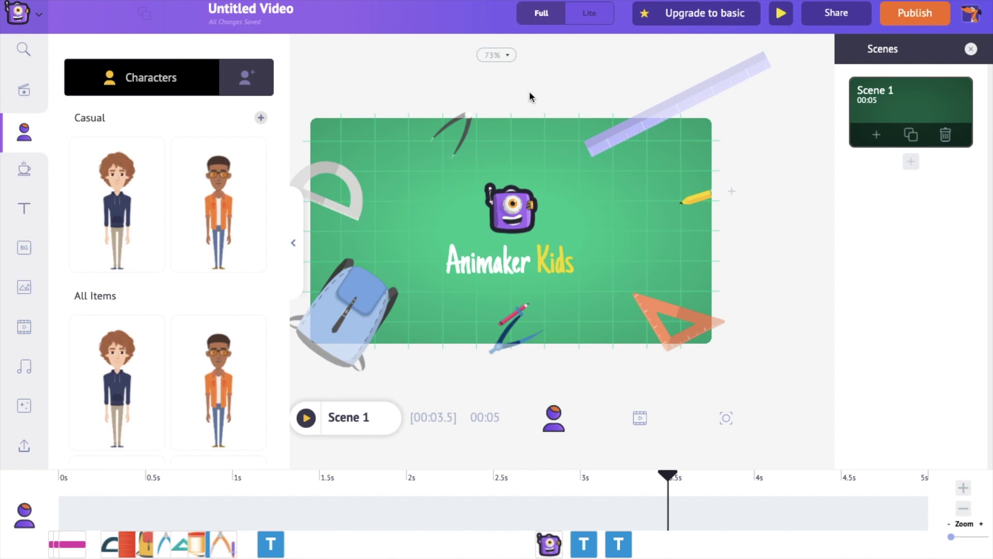
- Upload the Mascot logo PNG from Downloads into the My Files library
{"action": "left_click", "coordinate": [26, 448]}
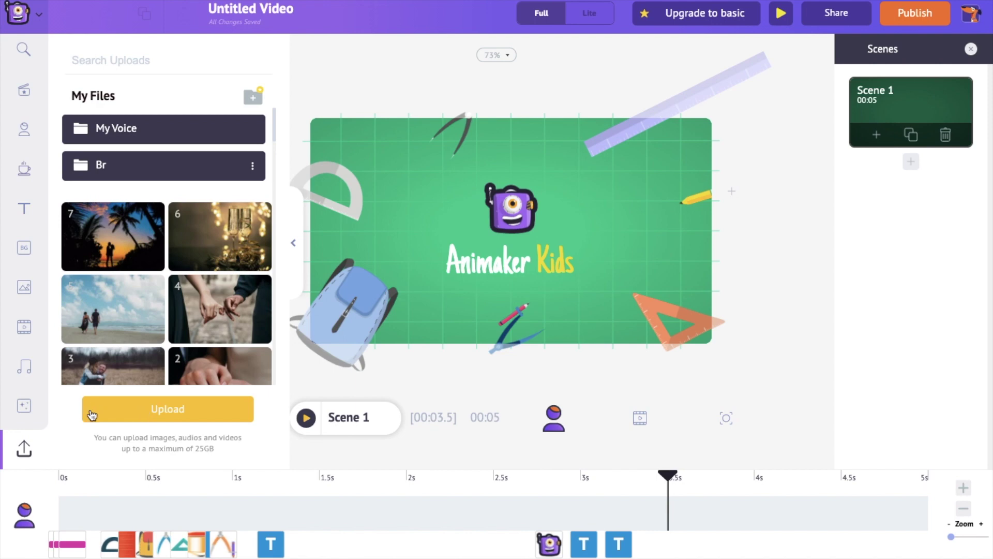
{"action": "left_click", "coordinate": [152, 413]}
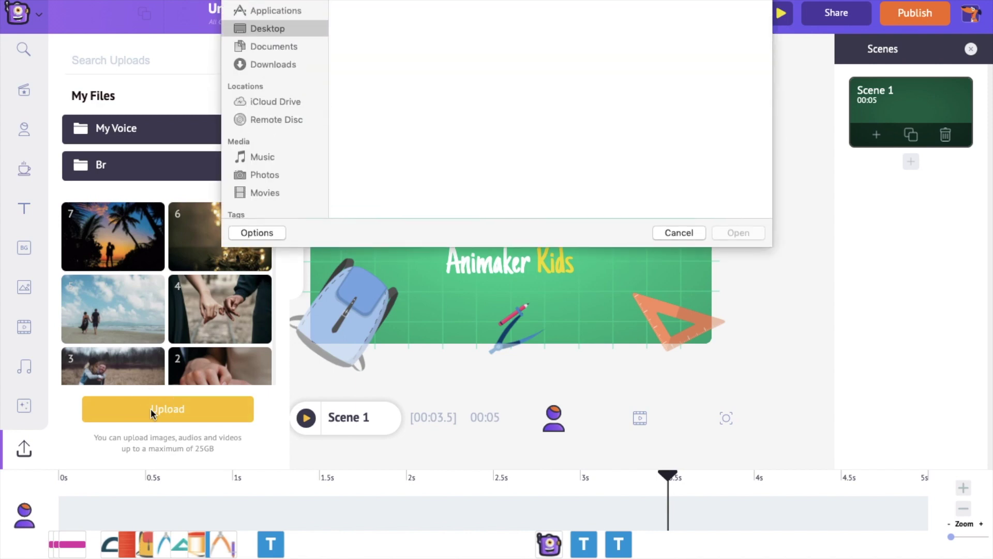
{"action": "scroll", "coordinate": [492, 115], "scroll_direction": "up", "scroll_amount": 1}
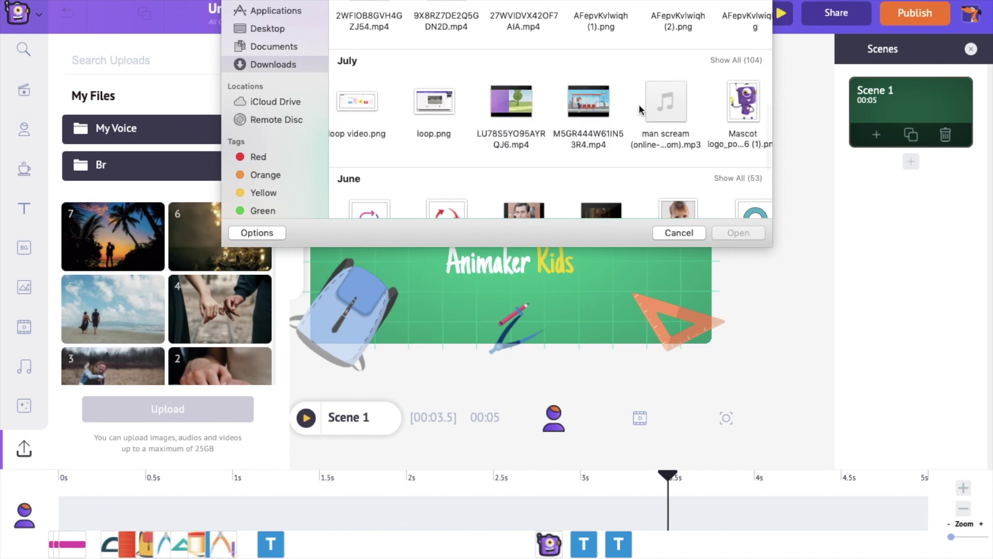
{"action": "scroll", "coordinate": [640, 109], "scroll_direction": "right", "scroll_amount": 5}
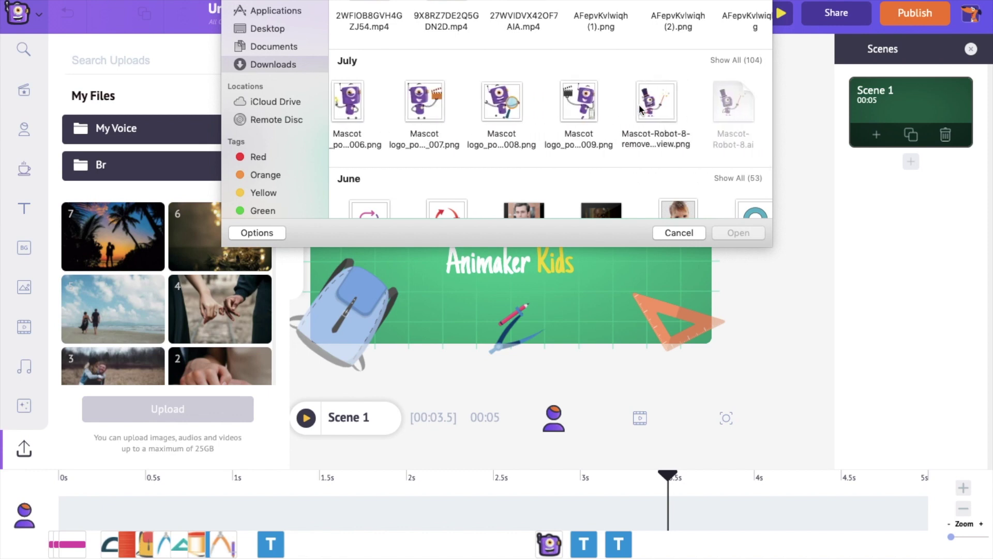
{"action": "left_click", "coordinate": [600, 111]}
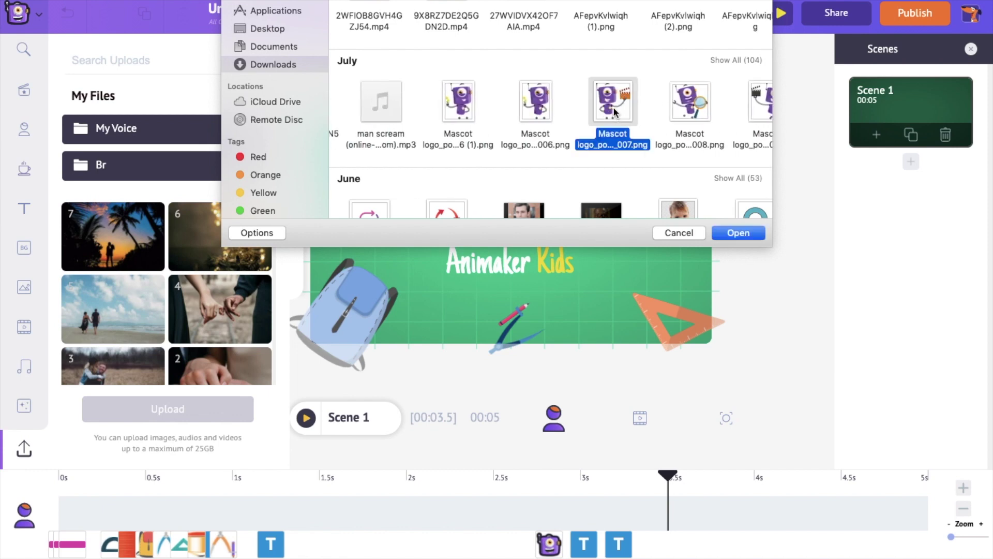
{"action": "left_click", "coordinate": [738, 233]}
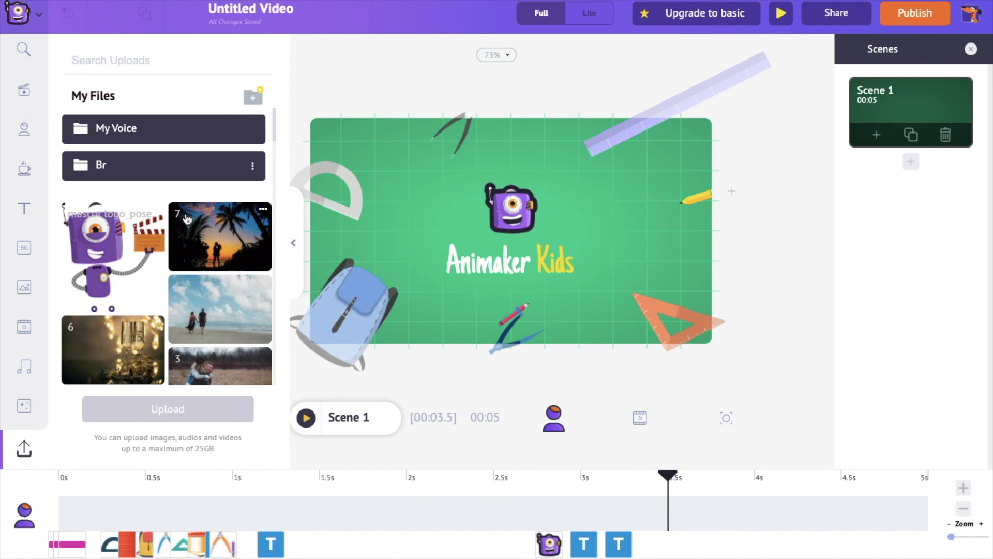
{"action": "left_click", "coordinate": [511, 206]}
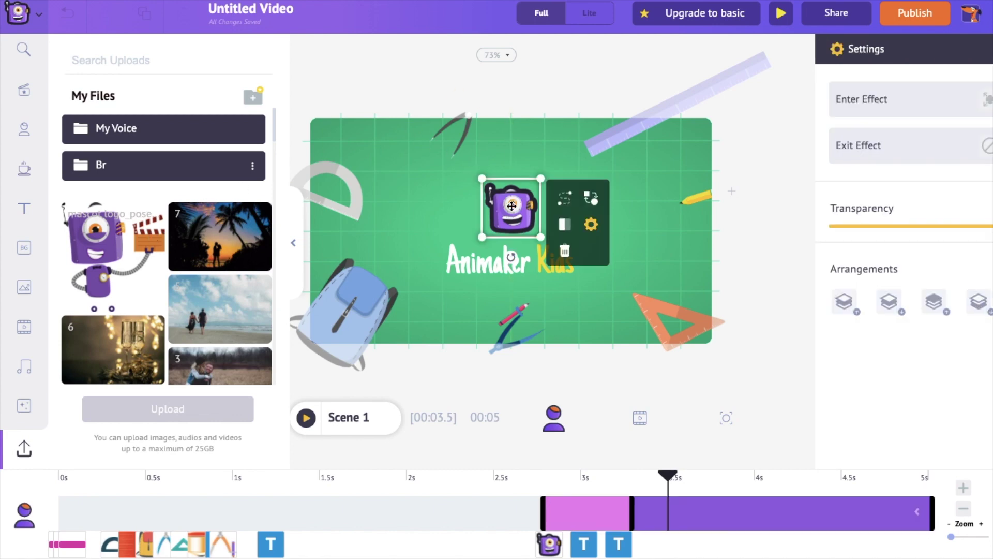
- Swap the purple mascot for the uploaded robot mascot and enlarge it above the title
{"action": "left_click", "coordinate": [593, 201]}
{"action": "left_click", "coordinate": [120, 252]}
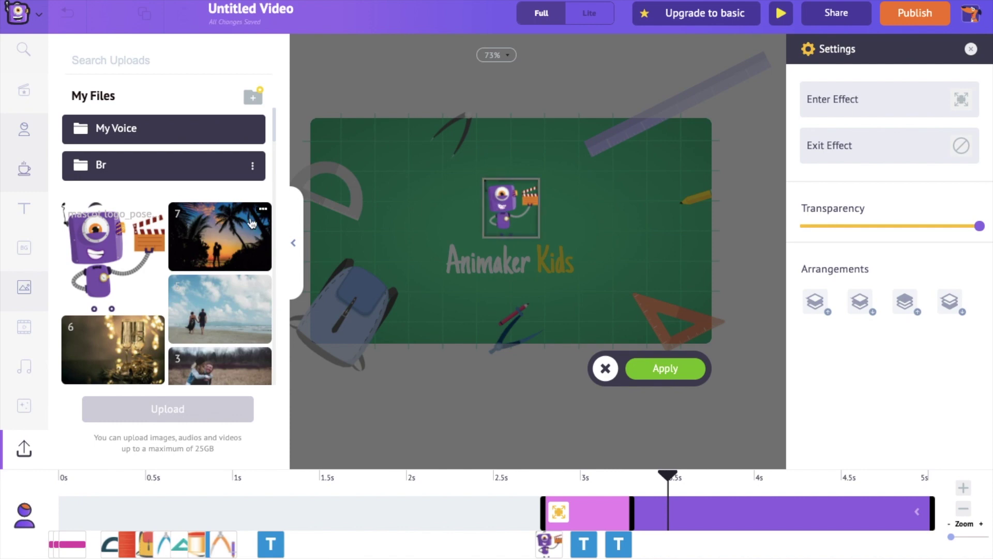
{"action": "left_click", "coordinate": [697, 378]}
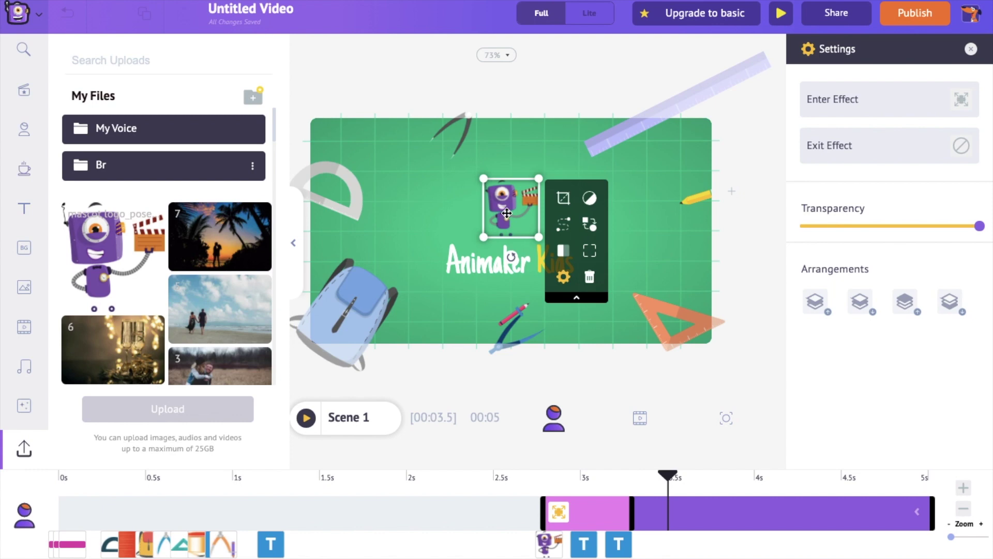
{"action": "left_click_drag", "start_coordinate": [485, 179], "coordinate": [471, 173]}
{"action": "left_click", "coordinate": [528, 150]}
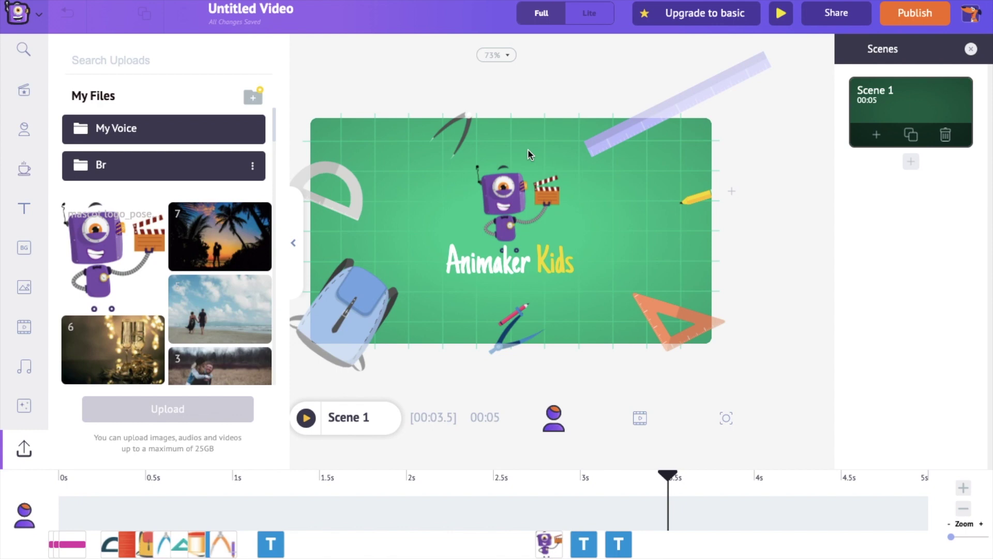
{"action": "double_click", "coordinate": [497, 277]}
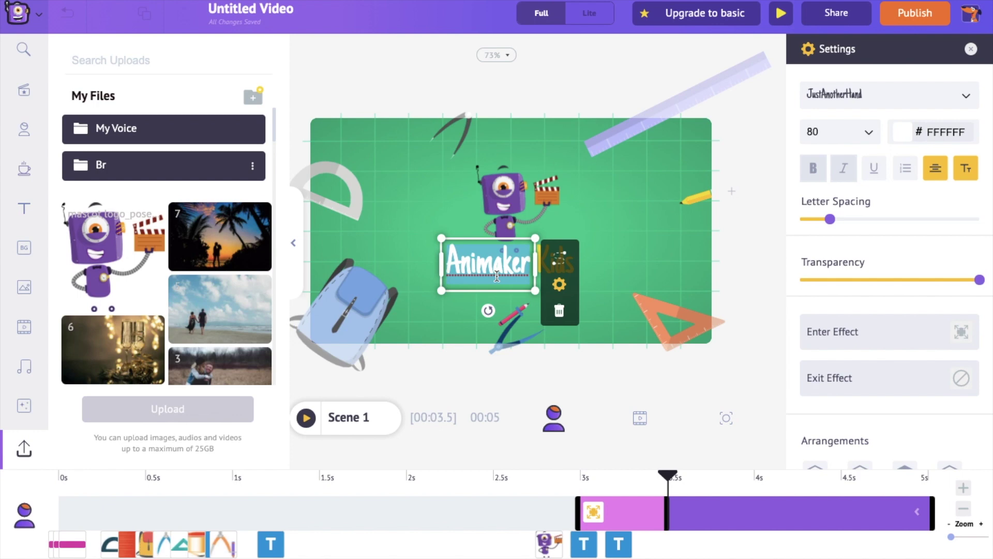
- Rewrite the title as 'Education Tech', replacing Animaker with Education and Kids with Tech
{"action": "type", "text": "Edu"}
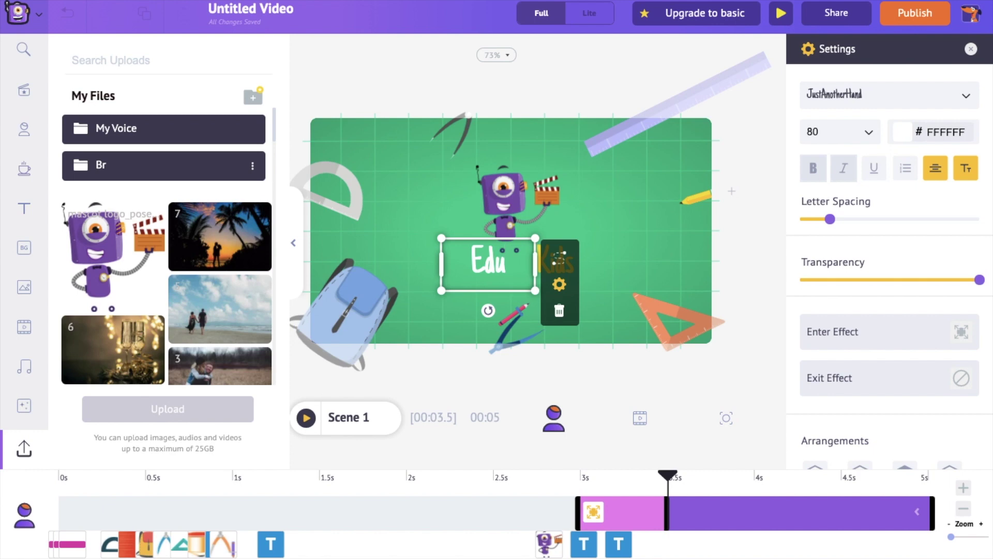
{"action": "type", "text": "cation"}
{"action": "left_click", "coordinate": [589, 261]}
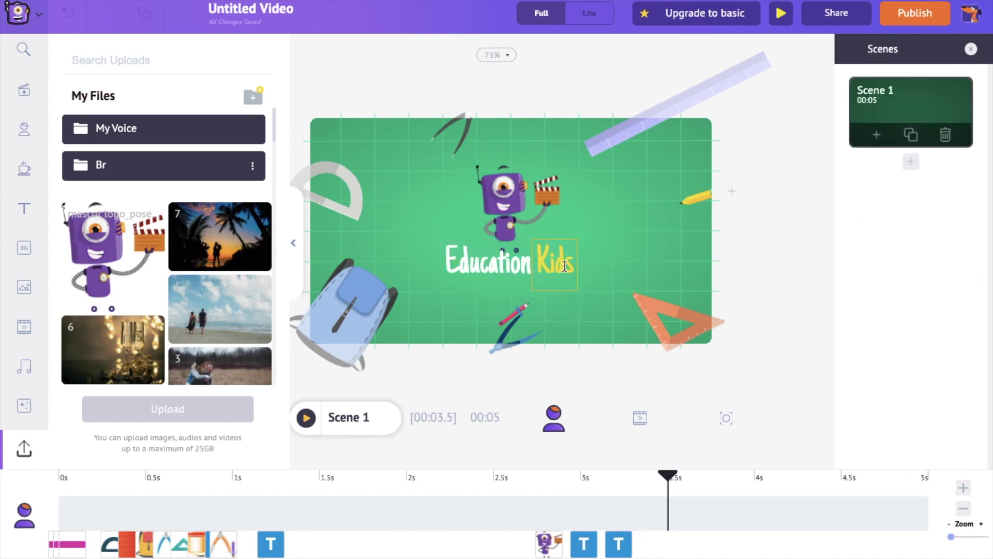
{"action": "left_click", "coordinate": [564, 266]}
{"action": "type", "text": "Tech"}
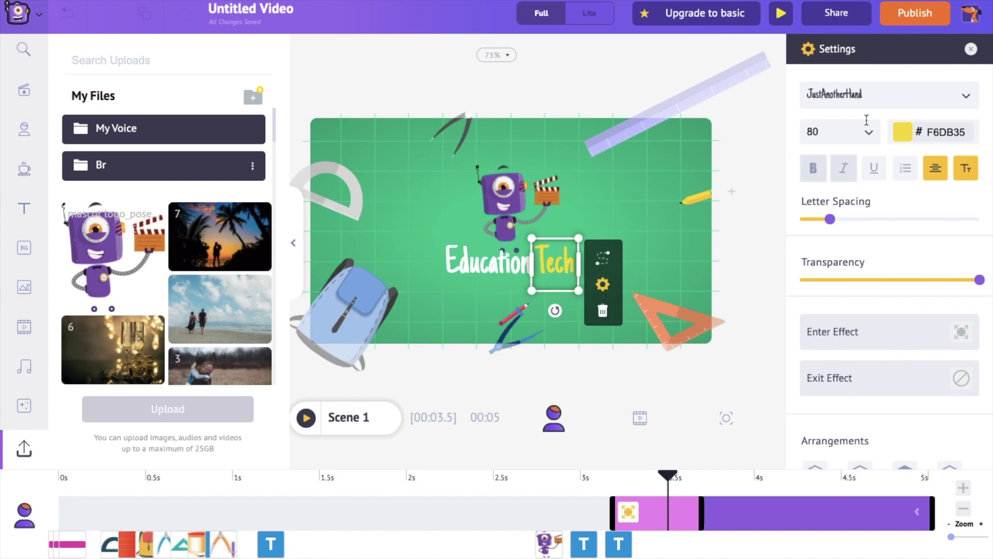
- Check the title's font, size and yellow #F6DB35 colour, leaving them unchanged
{"action": "left_click", "coordinate": [965, 98]}
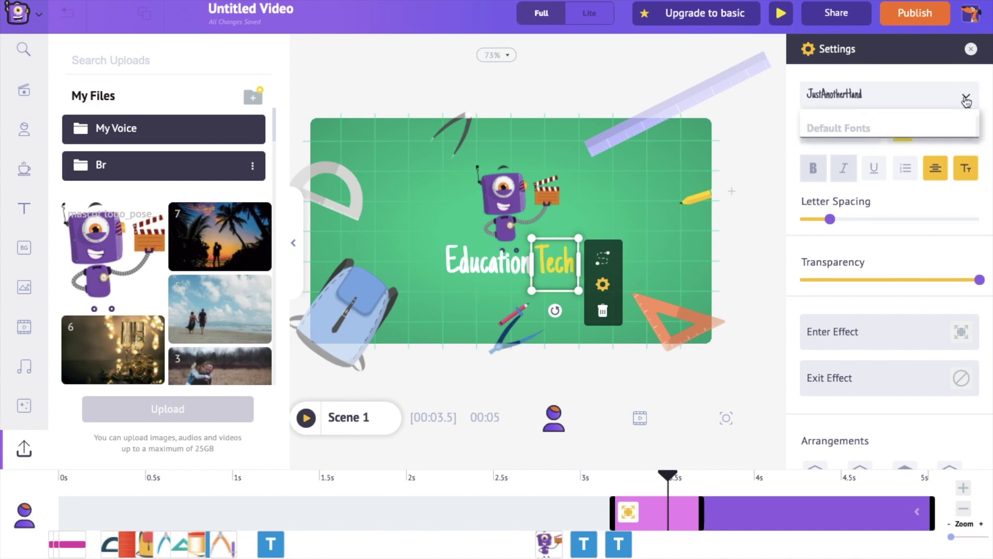
{"action": "scroll", "coordinate": [910, 272], "scroll_direction": "down", "scroll_amount": 1}
{"action": "scroll", "coordinate": [931, 181], "scroll_direction": "up", "scroll_amount": 2}
{"action": "left_click", "coordinate": [965, 96]}
{"action": "left_click", "coordinate": [900, 134]}
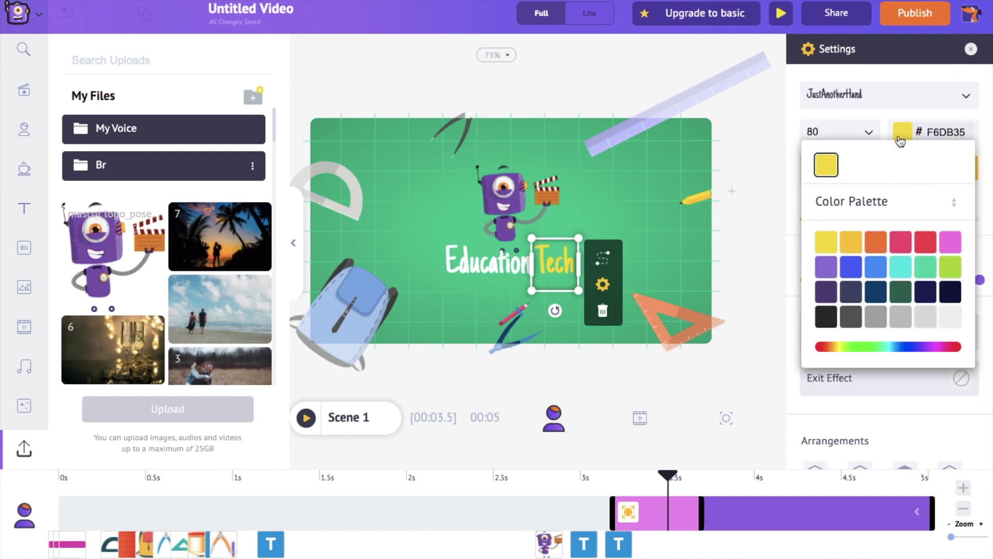
{"action": "left_click", "coordinate": [901, 134]}
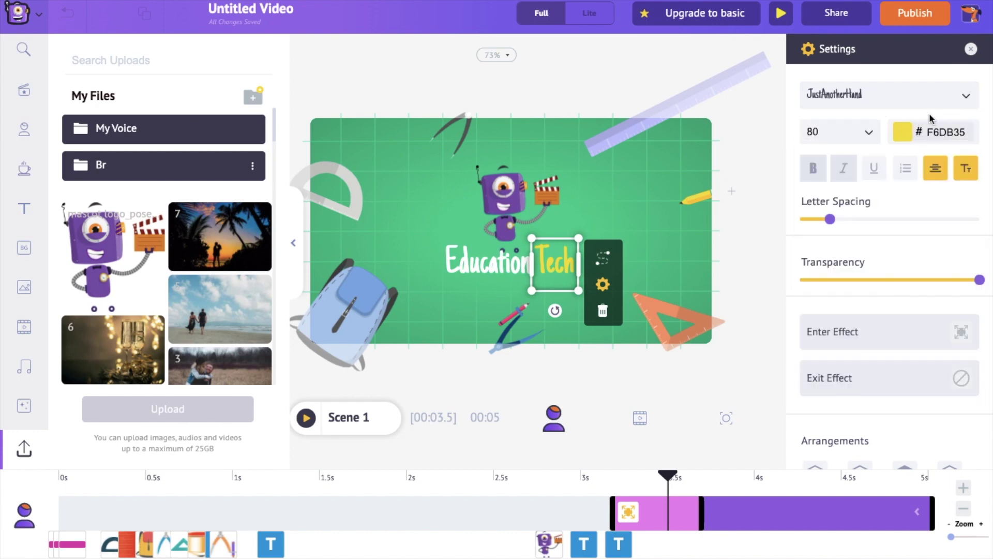
{"action": "left_click", "coordinate": [870, 134]}
{"action": "scroll", "coordinate": [834, 325], "scroll_direction": "down", "scroll_amount": 2}
{"action": "scroll", "coordinate": [835, 326], "scroll_direction": "up", "scroll_amount": 2}
{"action": "left_click", "coordinate": [770, 97]}
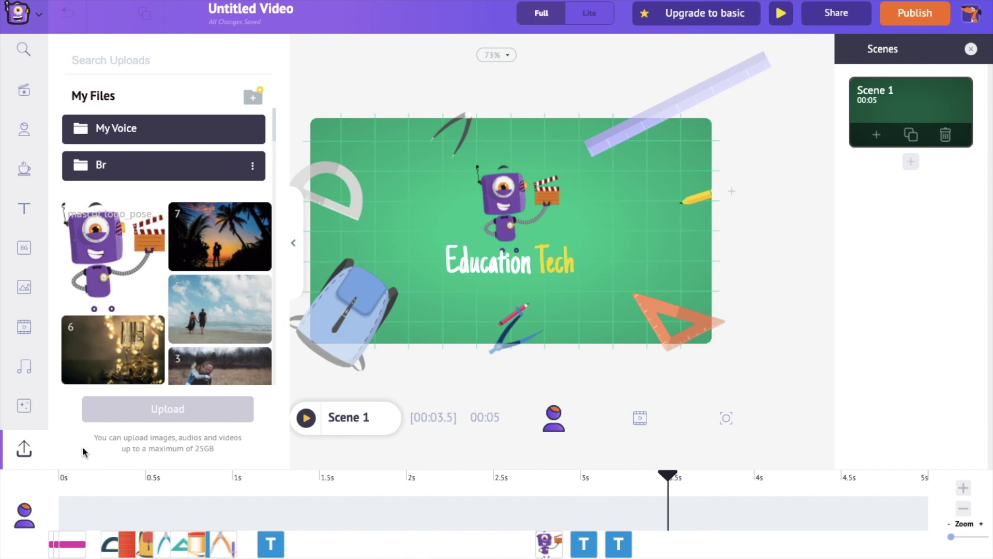
- Add 'Looking on bright side' as background music and play Scene 1 to preview it
{"action": "left_click", "coordinate": [177, 406]}
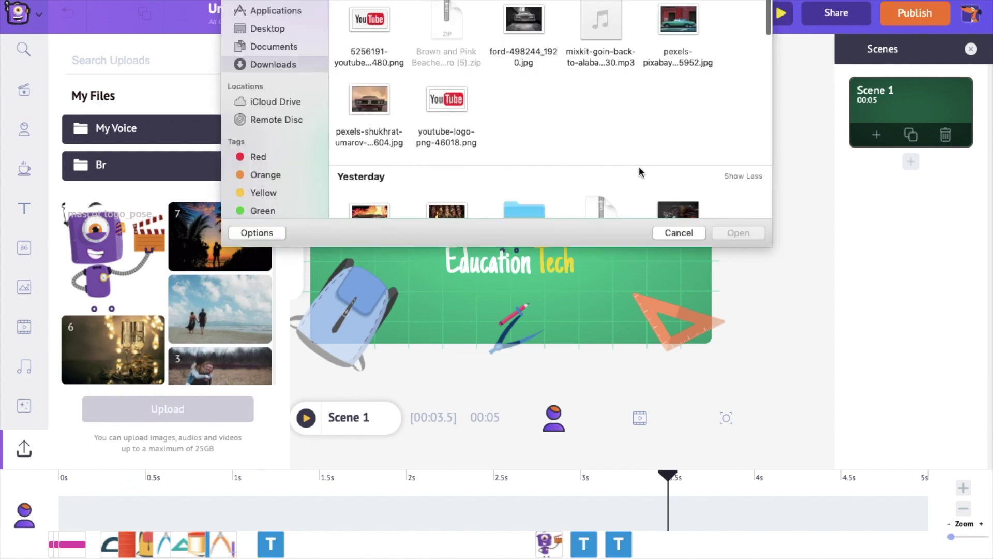
{"action": "left_click", "coordinate": [675, 232]}
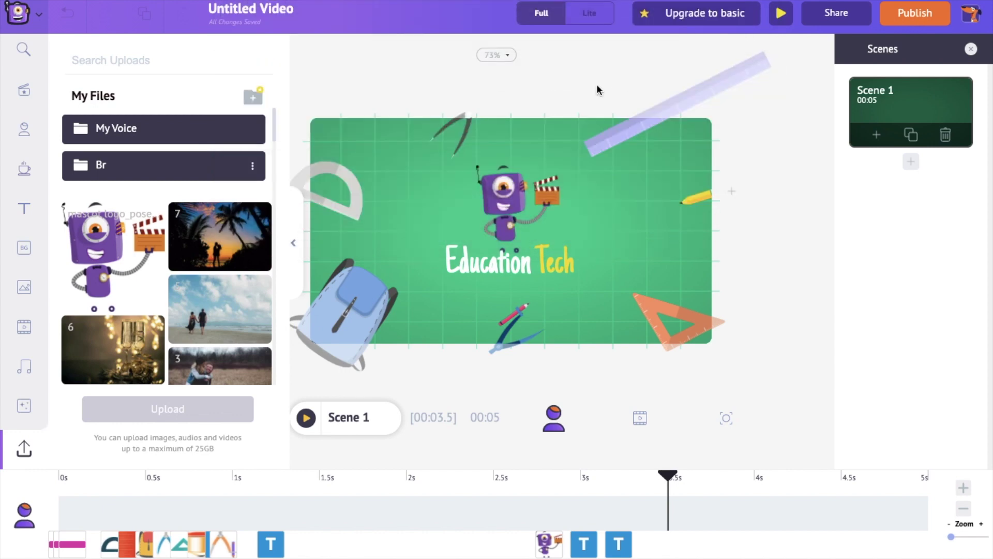
{"action": "left_click", "coordinate": [29, 371]}
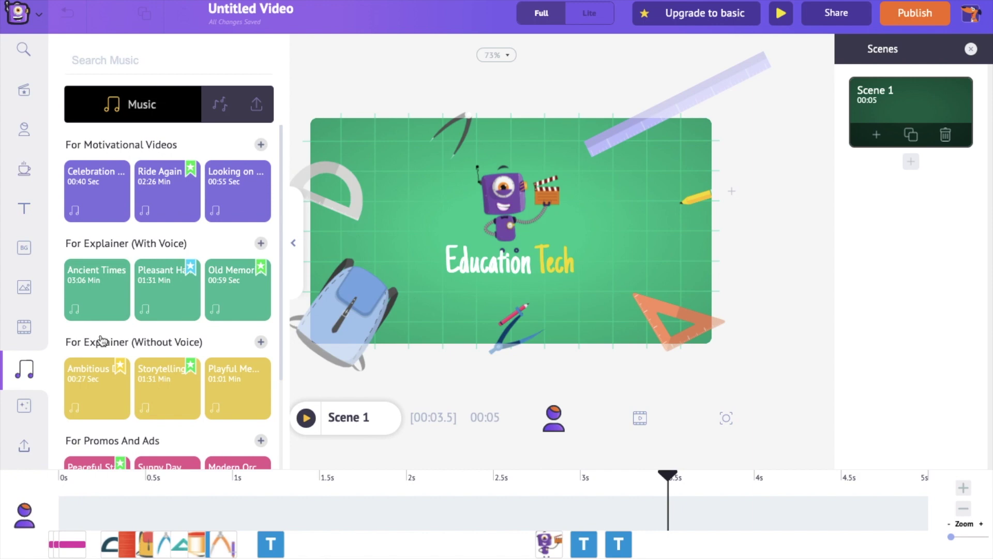
{"action": "mouse_move", "coordinate": [103, 293]}
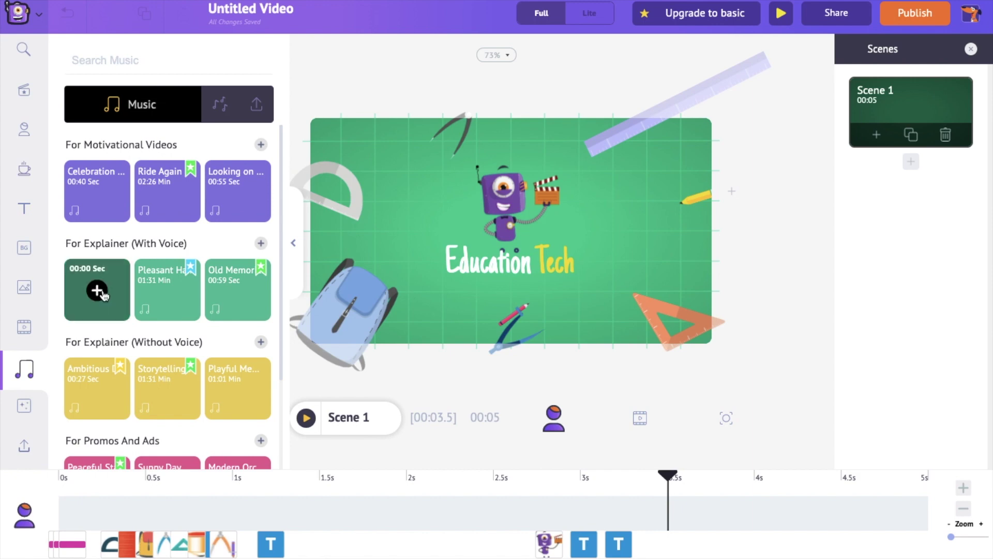
{"action": "mouse_move", "coordinate": [105, 192]}
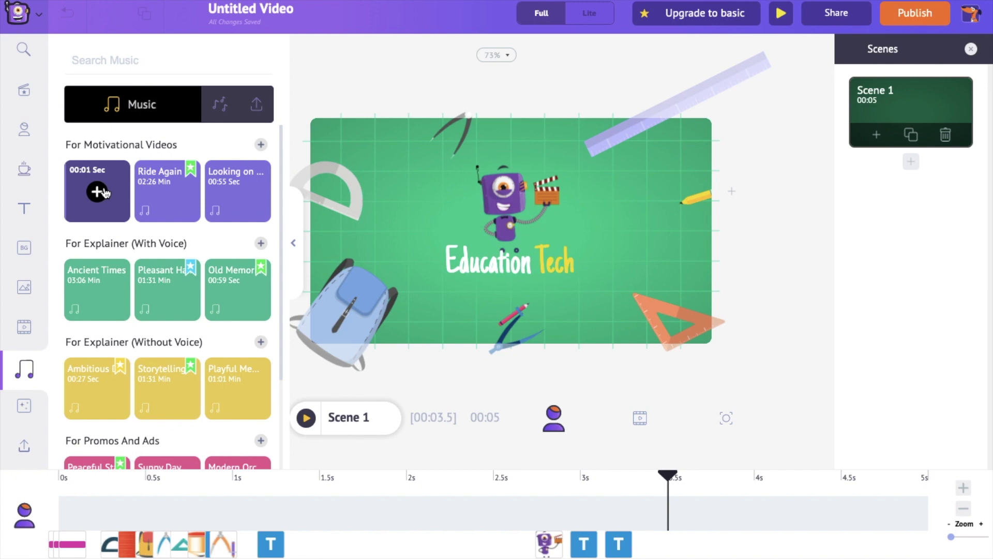
{"action": "mouse_move", "coordinate": [237, 193]}
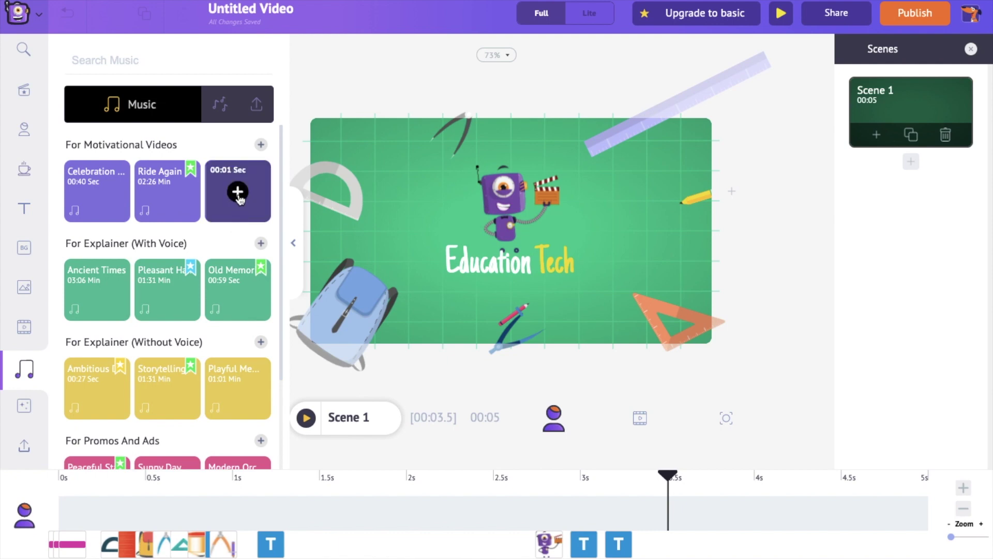
{"action": "left_click", "coordinate": [237, 193]}
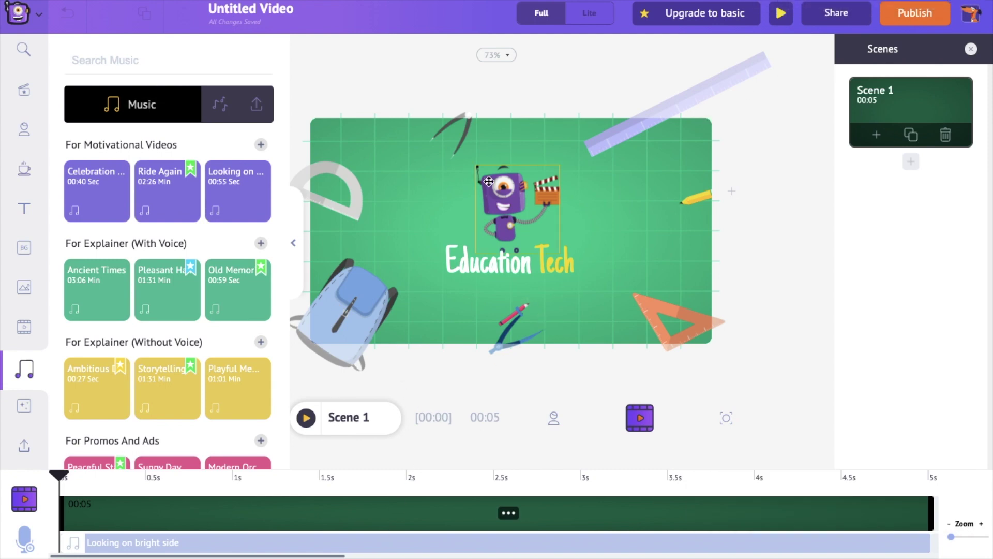
{"action": "left_click", "coordinate": [306, 417]}
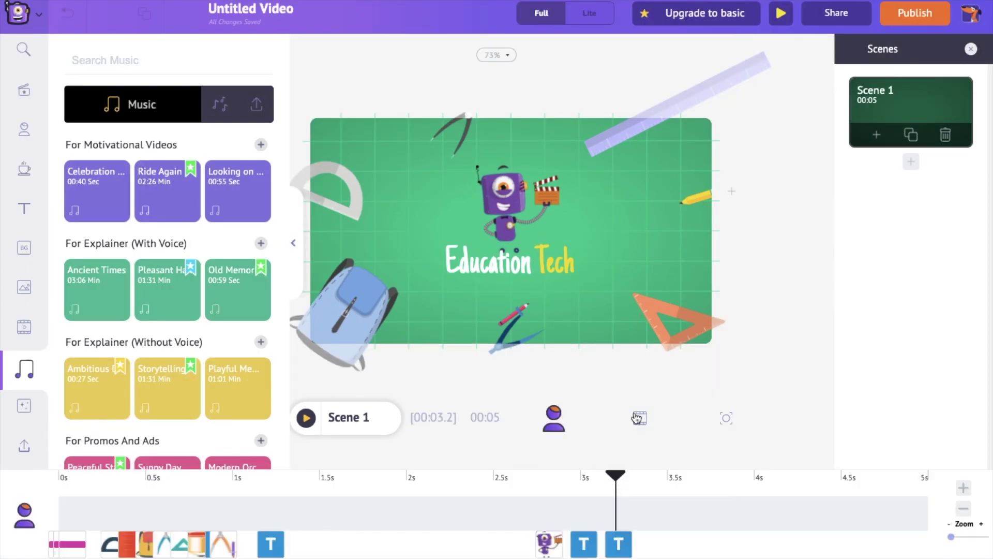
- Download the intro as an HD 720p mp4 video
{"action": "left_click", "coordinate": [919, 15]}
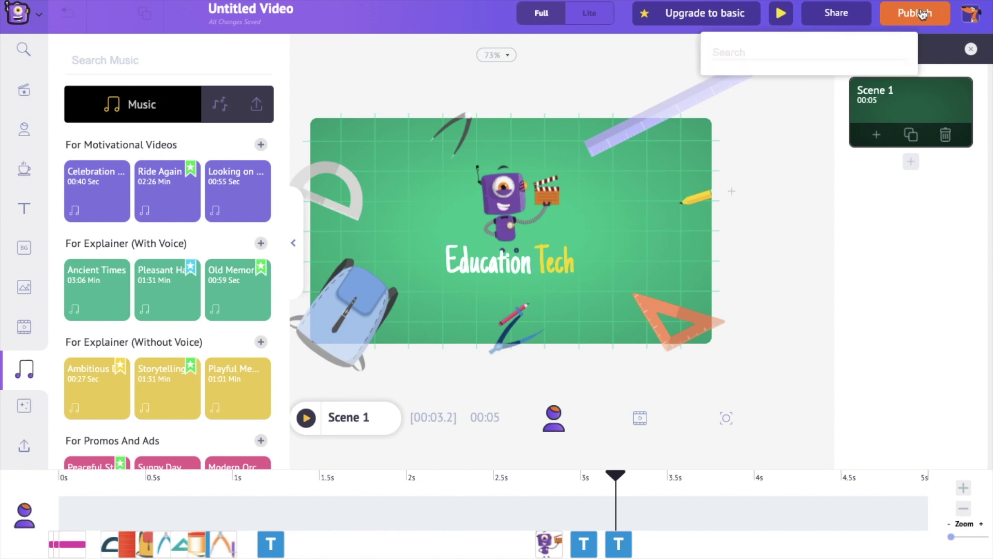
{"action": "left_click", "coordinate": [840, 85]}
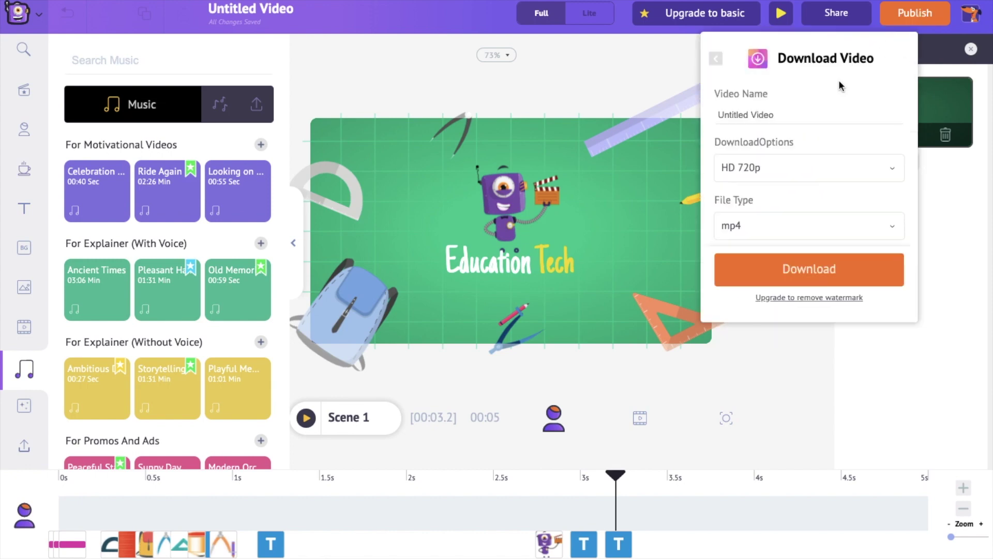
{"action": "left_click", "coordinate": [842, 273]}
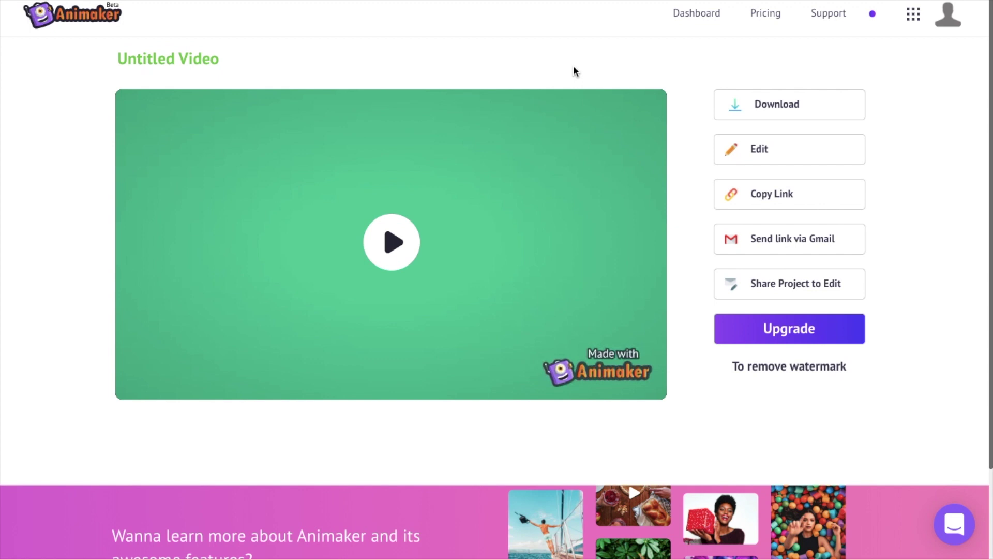
{"action": "mouse_move", "coordinate": [442, 189]}
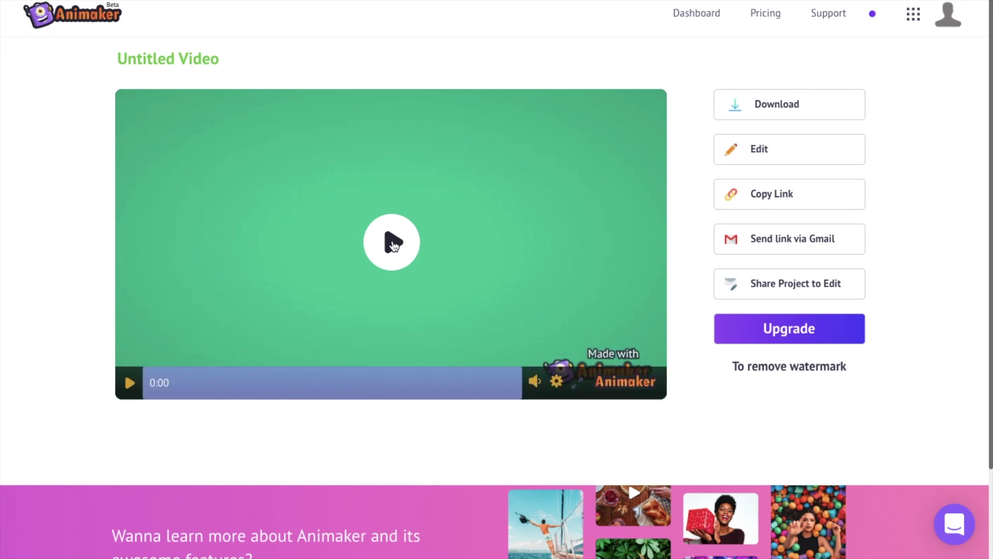